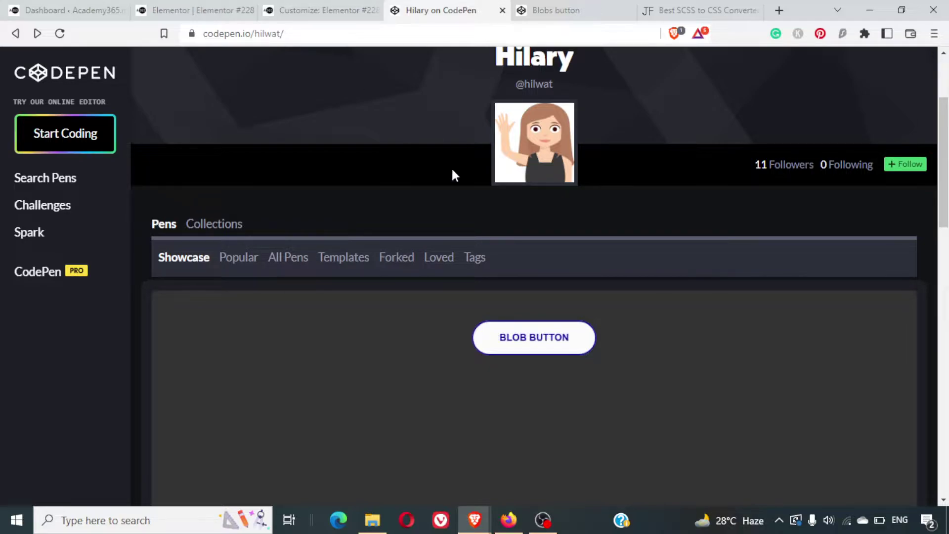
scroll(486, 200, "up", 2)
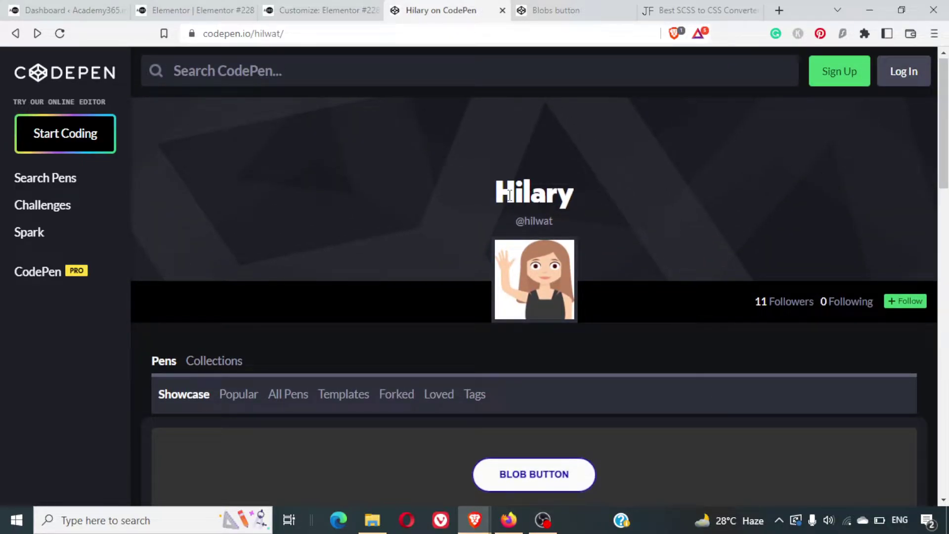
scroll(602, 213, "down", 4)
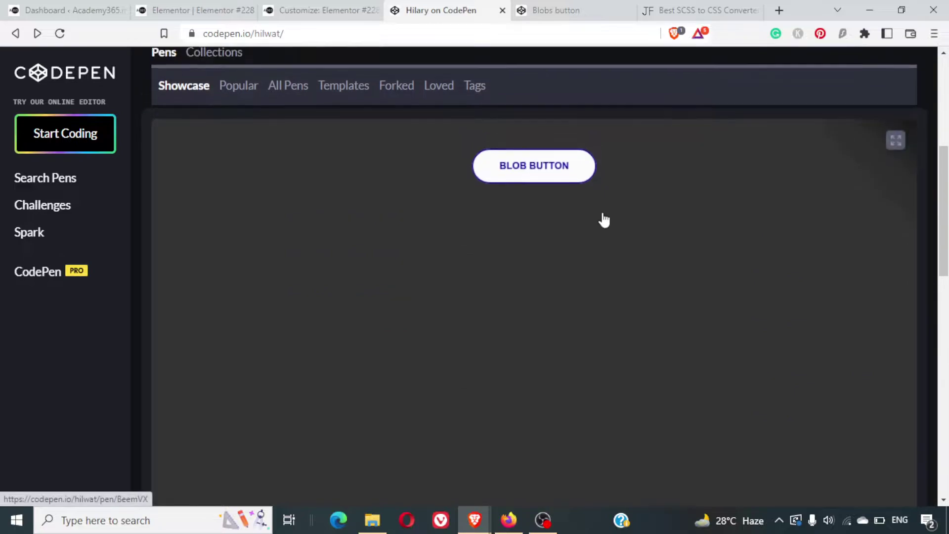
scroll(603, 219, "up", 1)
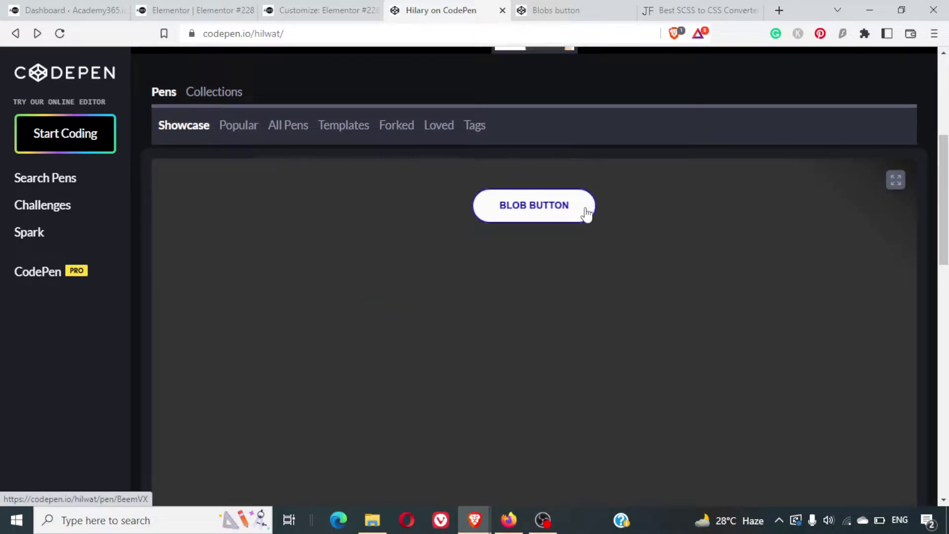
Open Hilary's Blob Button pen from the Showcase on her CodePen profile.
left_click(540, 211)
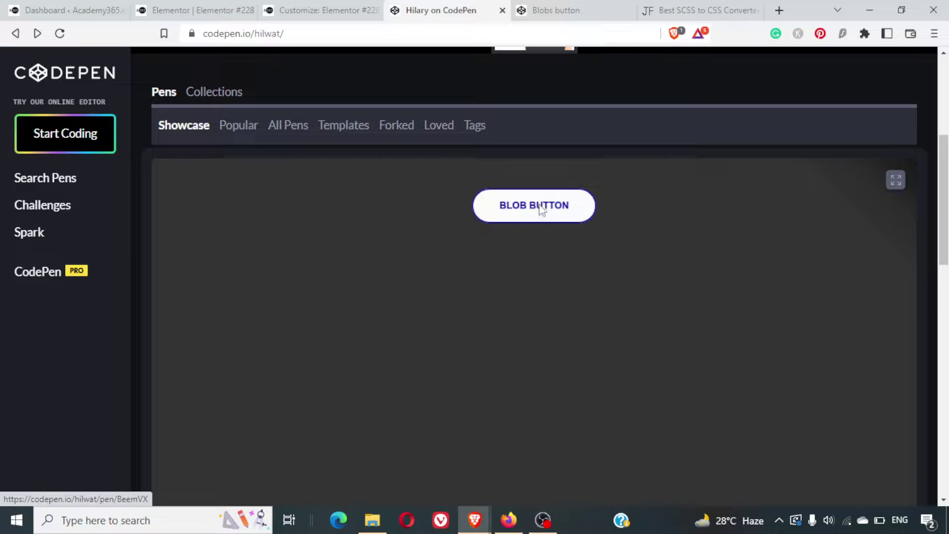
Close the duplicate Blobs button tab and select all of the pen's SCSS code.
left_click(503, 13)
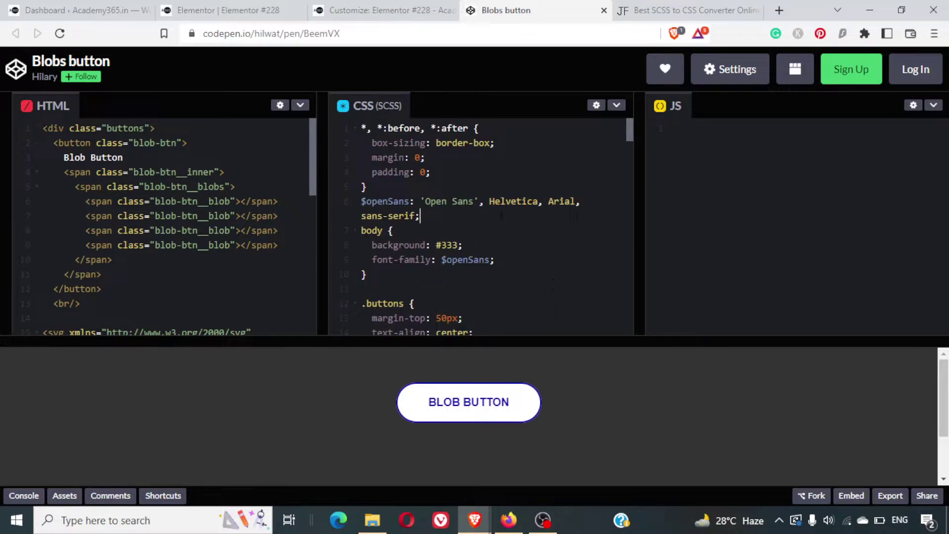
key("ctrl+a")
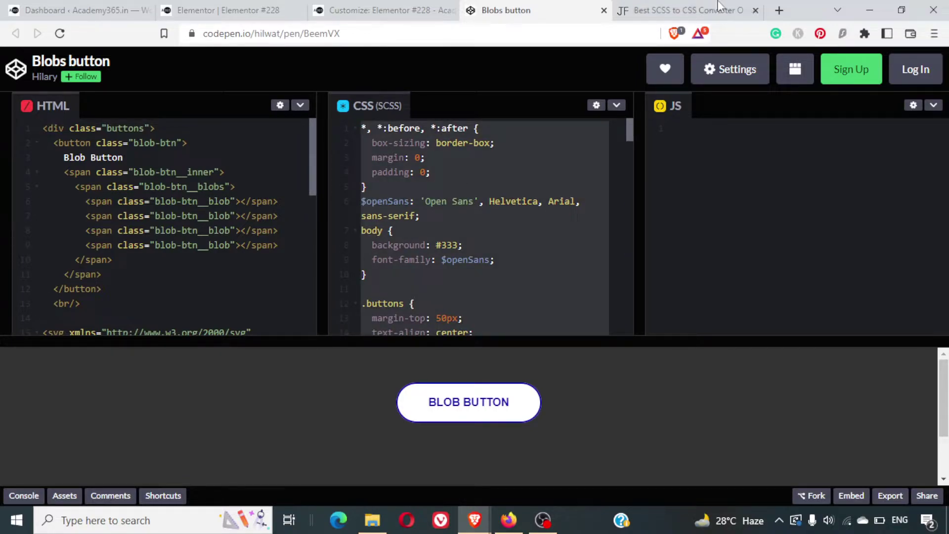
Paste the blob SCSS into the SCSS to CSS converter and select the converted CSS result.
left_click(682, 11)
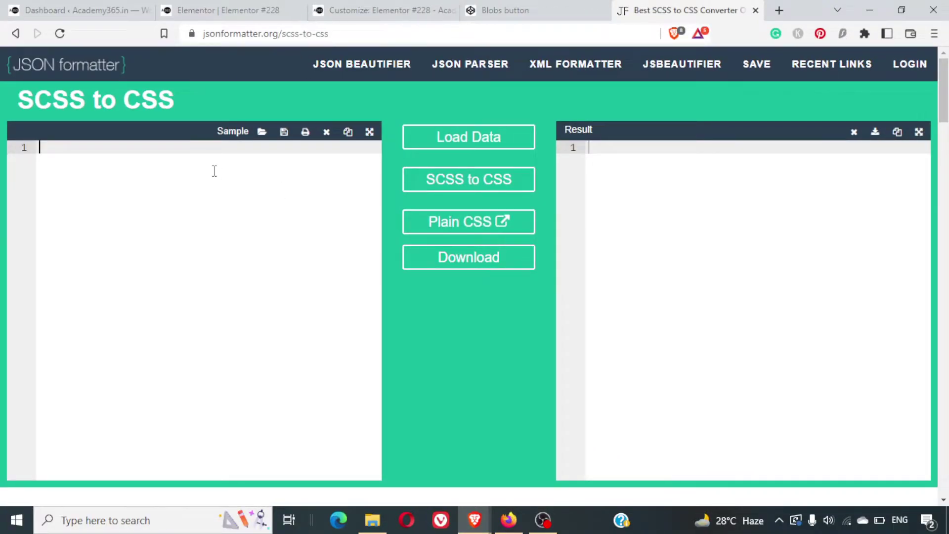
key("ctrl+v")
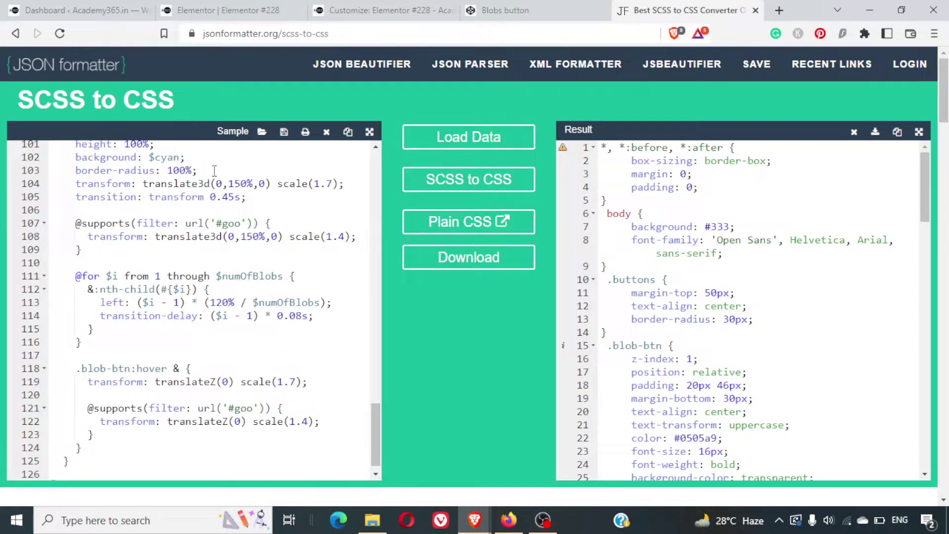
scroll(289, 237, "up", 15)
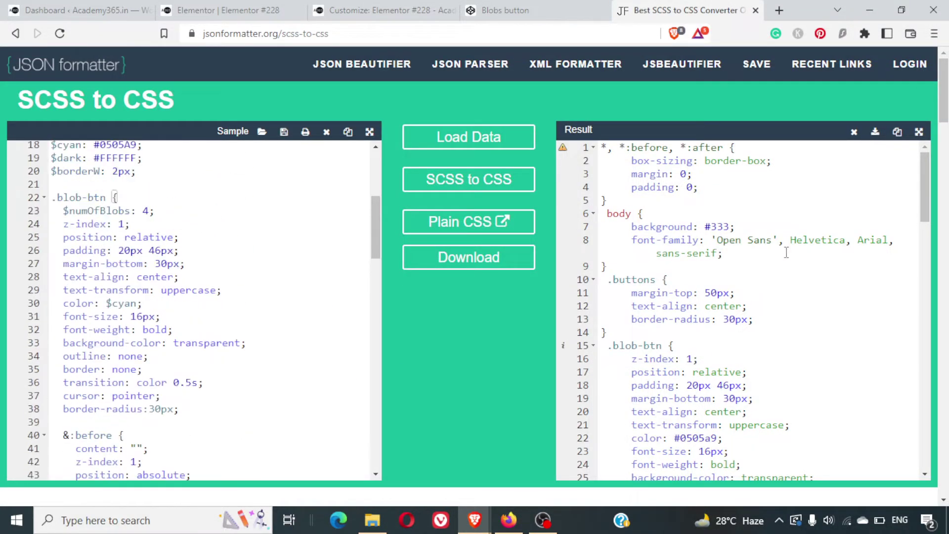
scroll(787, 254, "down", 3)
scroll(787, 254, "down", 5)
scroll(788, 254, "down", 3)
scroll(787, 254, "down", 5)
scroll(787, 256, "down", 5)
scroll(788, 257, "up", 5)
scroll(788, 256, "up", 2)
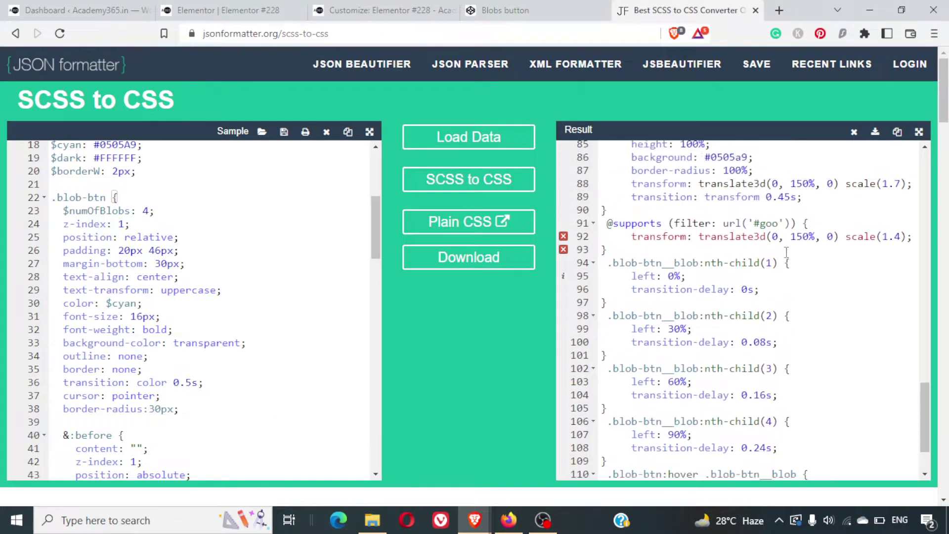
scroll(787, 255, "up", 3)
scroll(786, 252, "up", 10)
scroll(786, 253, "up", 3)
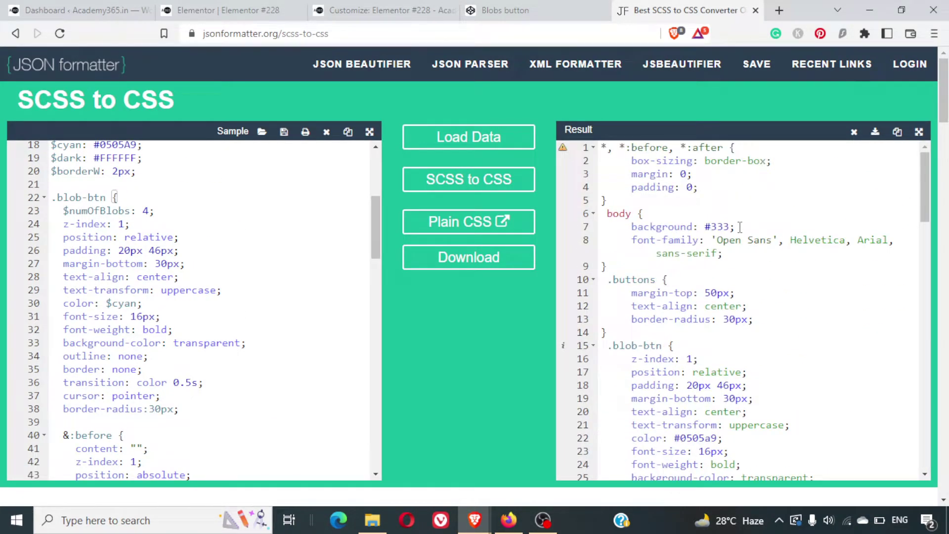
left_click(717, 254)
key("ctrl+a")
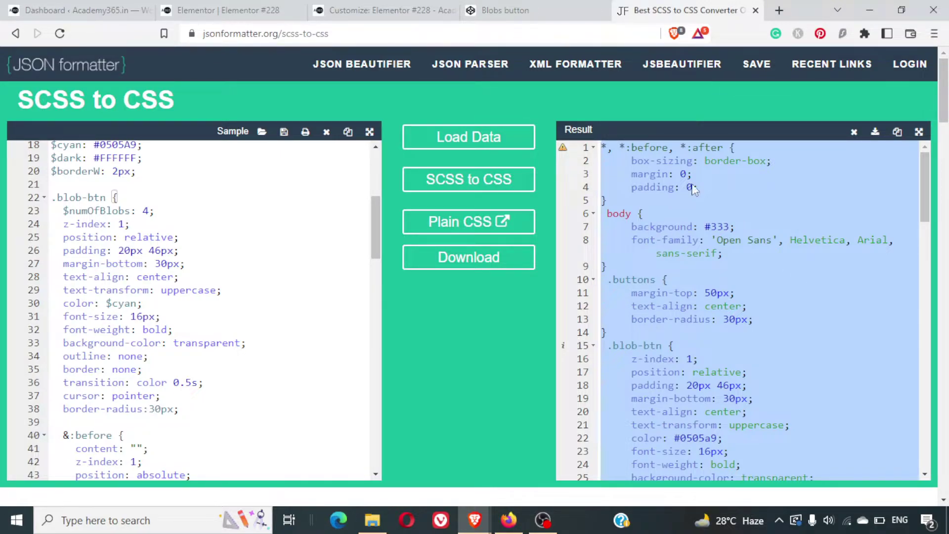
Launch Appearance > Customize from the WordPress dashboard and return to the Customizer's main list.
left_click(275, 6)
left_click(89, 11)
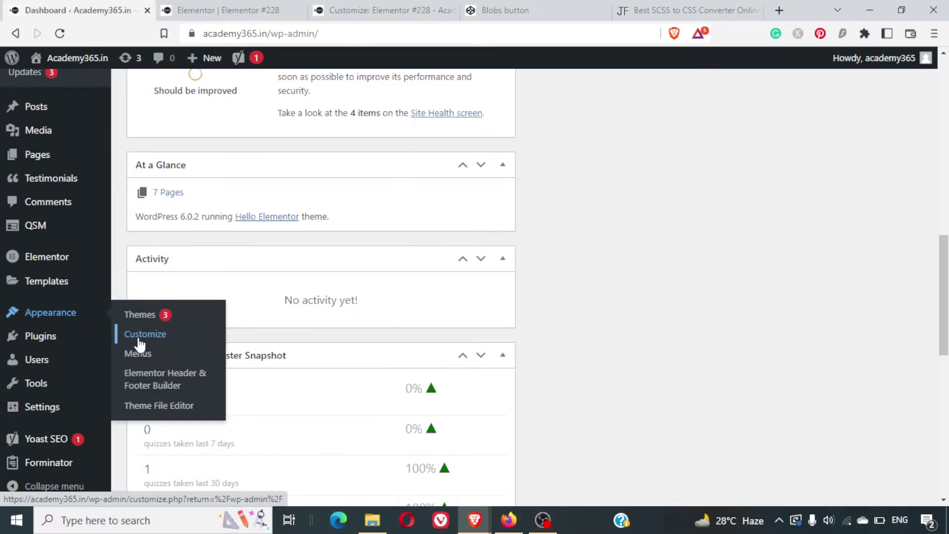
left_click(140, 347)
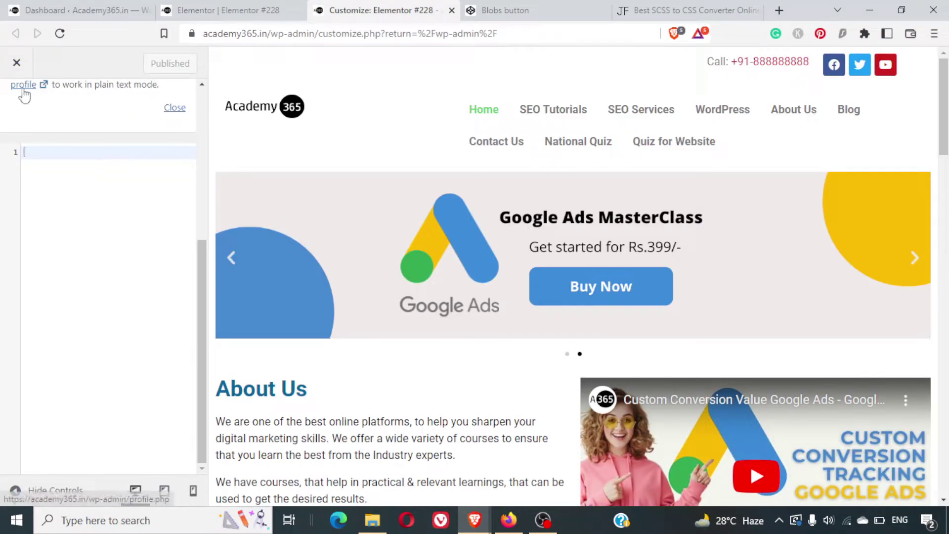
scroll(79, 148, "up", 3)
left_click(15, 106)
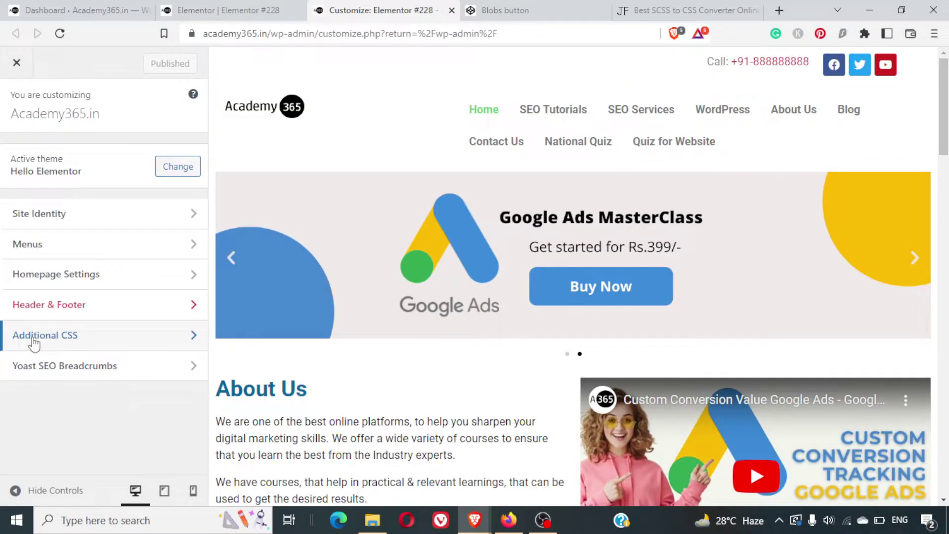
Paste the converted blob button CSS into Additional CSS with the help text dismissed.
left_click(34, 337)
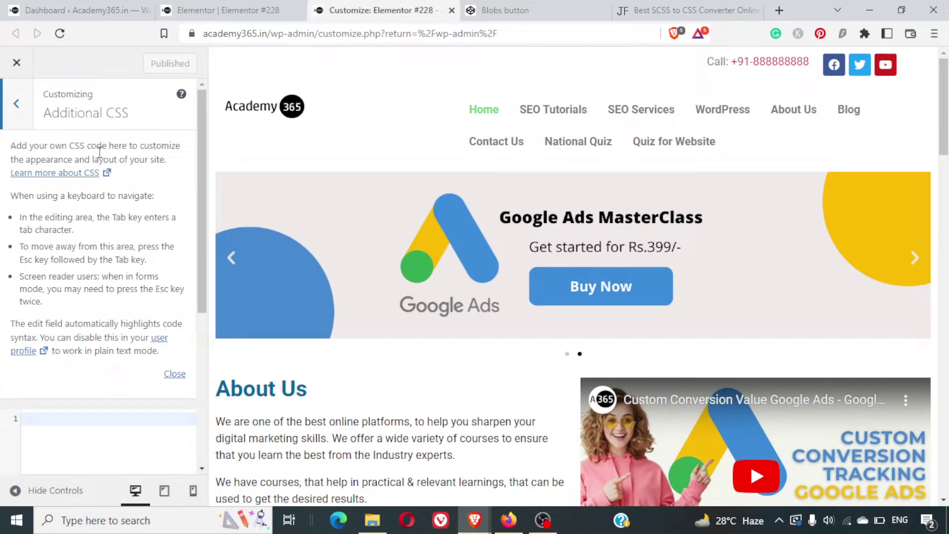
left_click(174, 374)
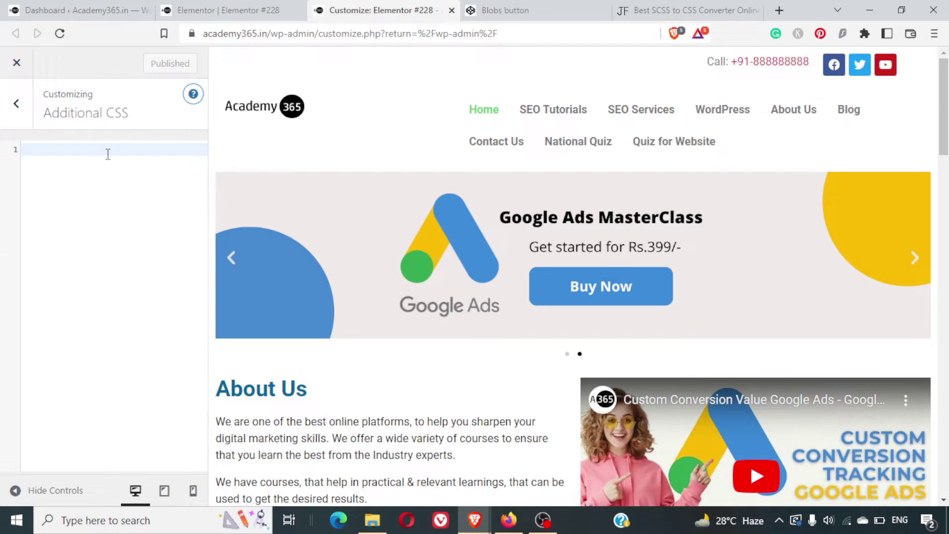
key("ctrl+v")
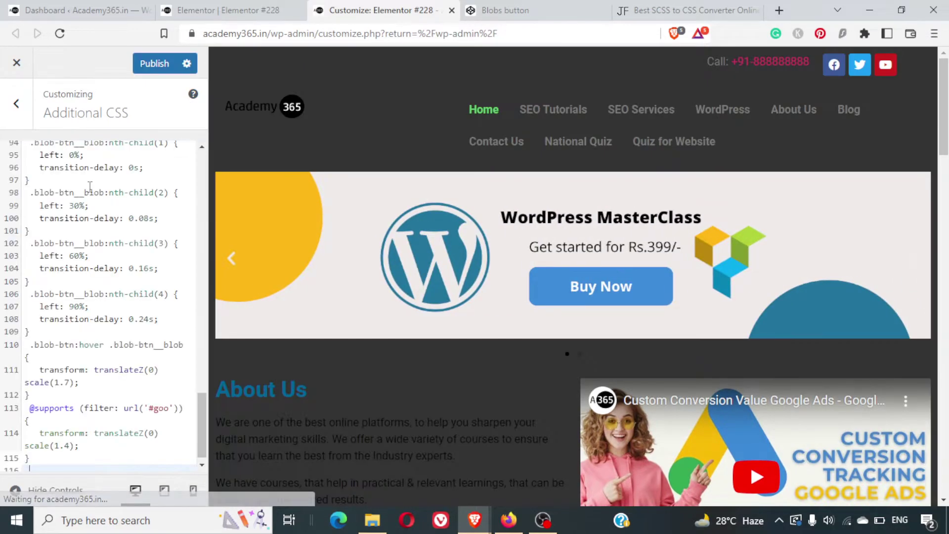
scroll(89, 186, "up", 15)
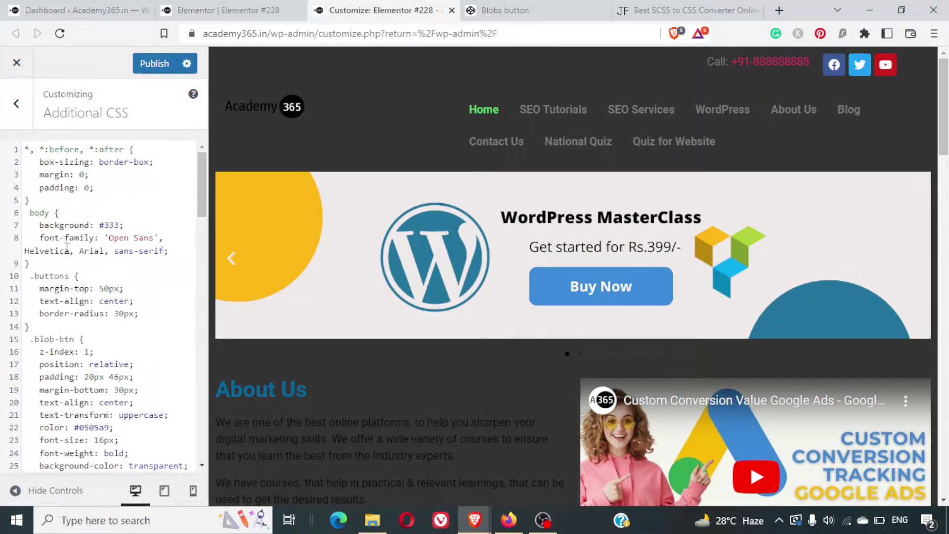
Delete the body background rule from the pasted CSS and publish the changes.
left_click(58, 263)
key("shift+Up")
key("shift+Up")
key("shift+Up")
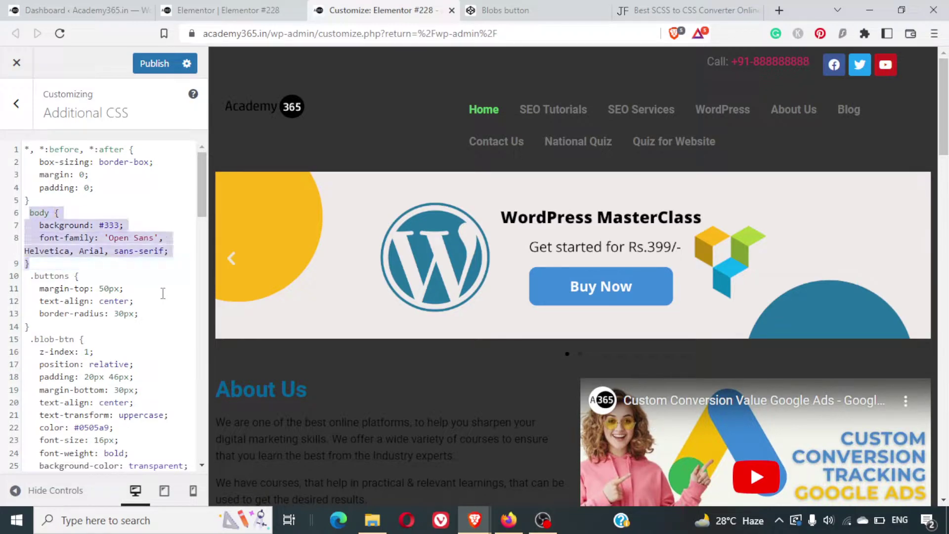
key("BackSpace")
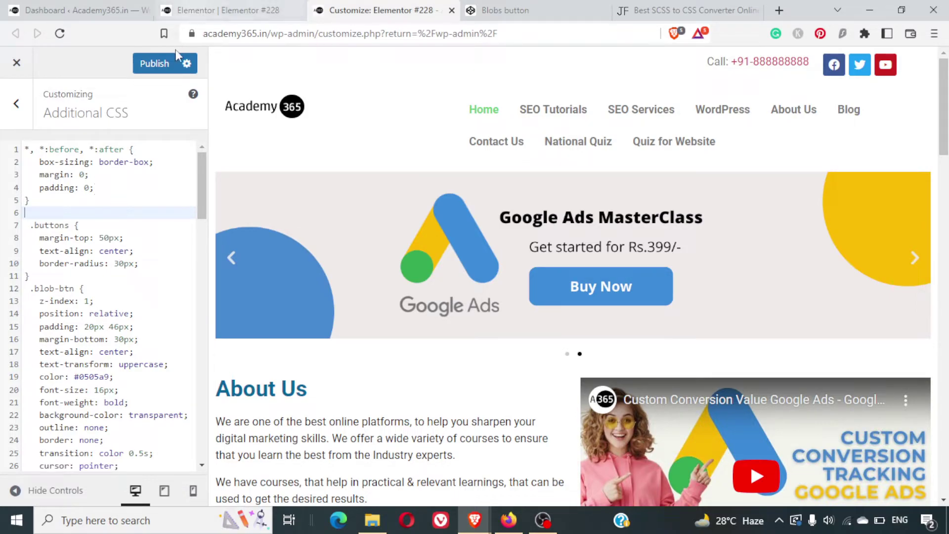
left_click(158, 65)
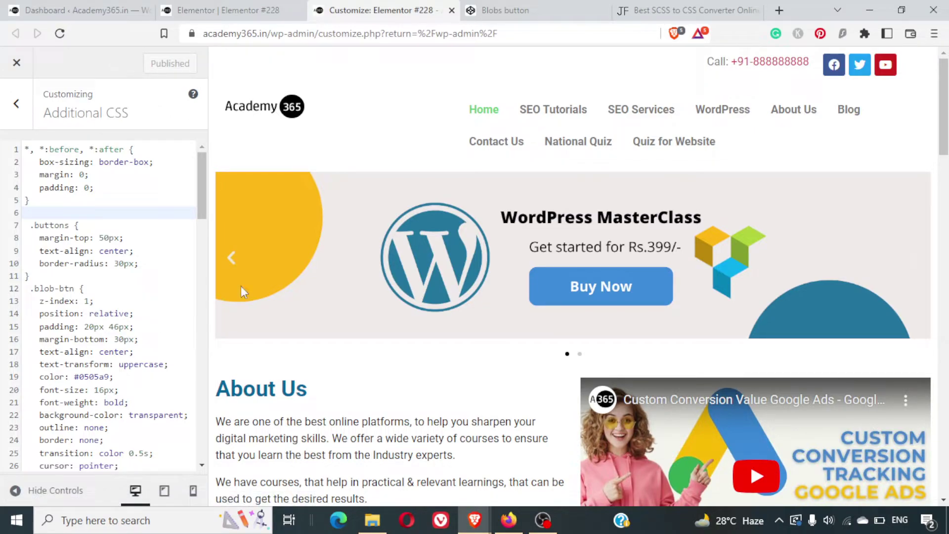
Delete the Learn More link from the About Us Text Editor widget in Elementor.
left_click(204, 7)
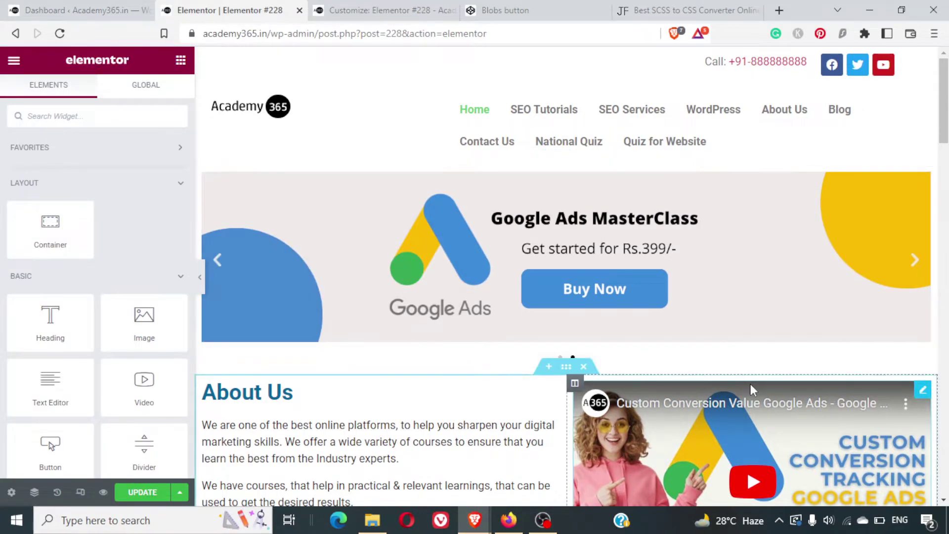
scroll(751, 384, "down", 5)
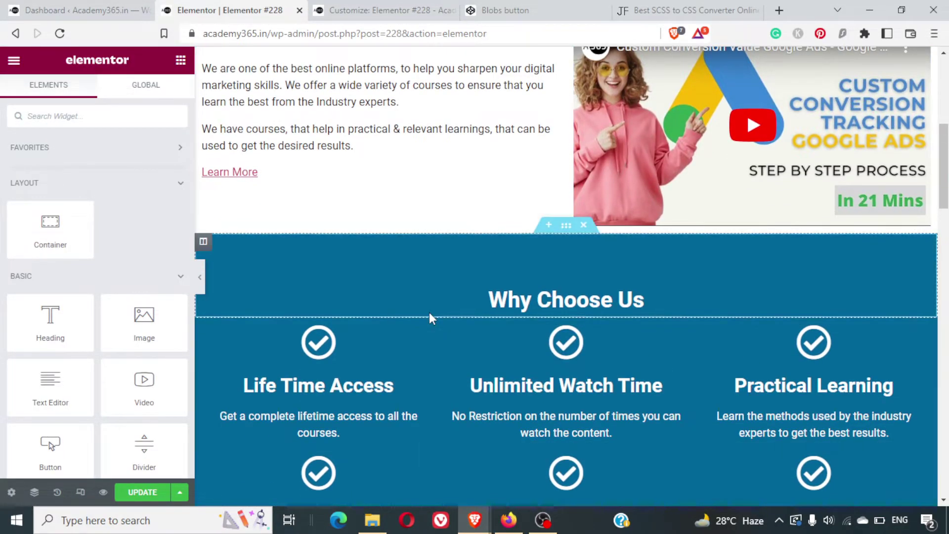
mouse_move(380, 119)
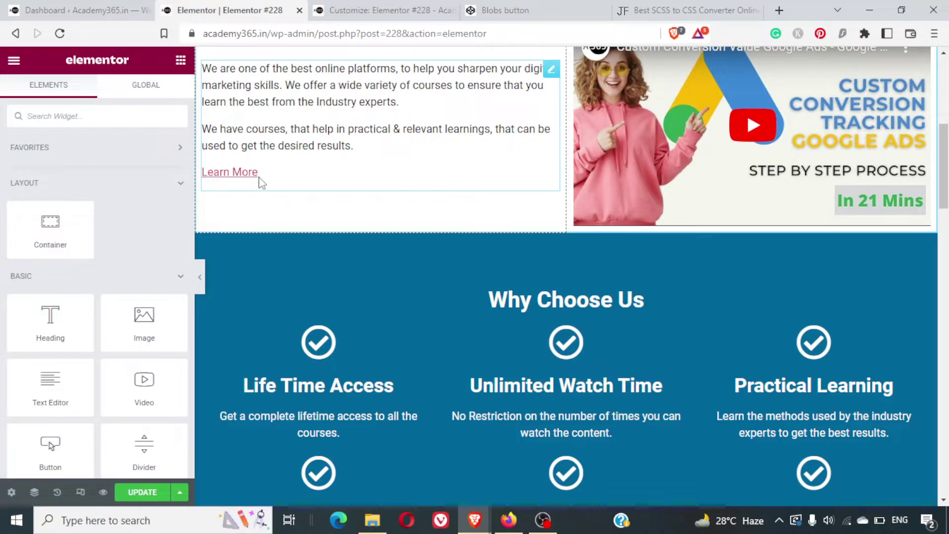
left_click(260, 183)
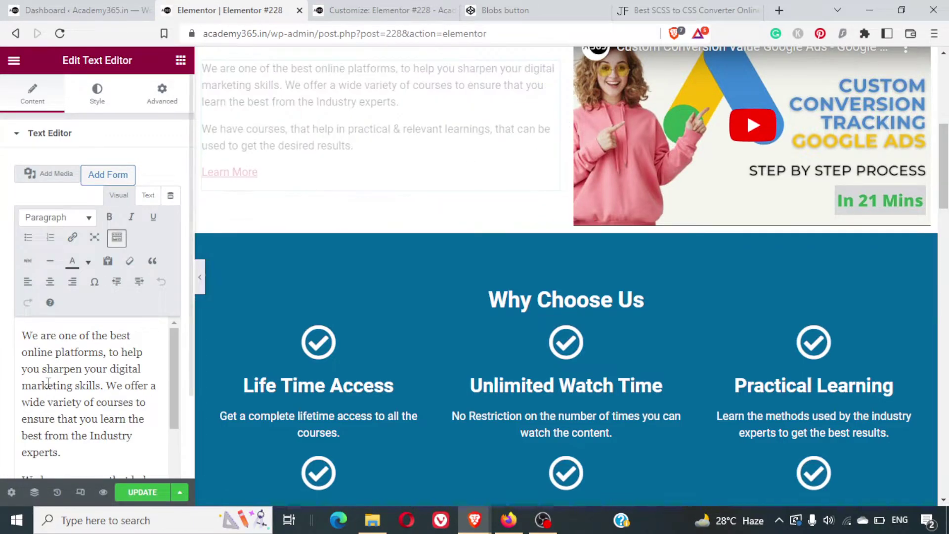
scroll(47, 383, "down", 2)
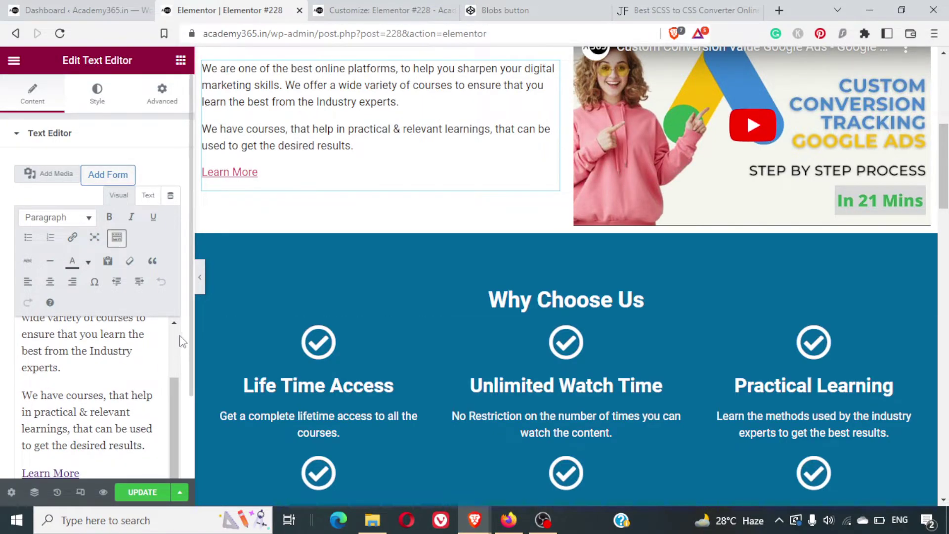
scroll(180, 340, "down", 3)
triple_click(97, 249)
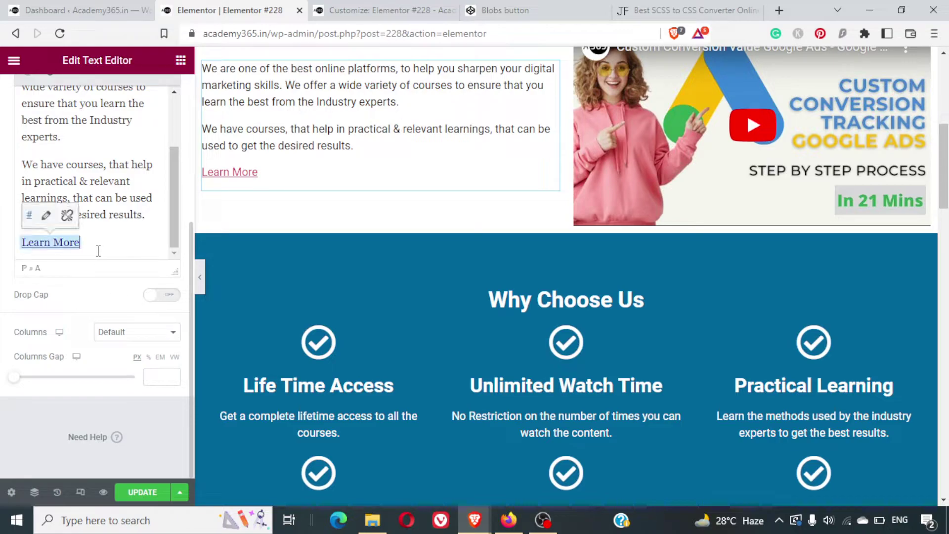
key("BackSpace")
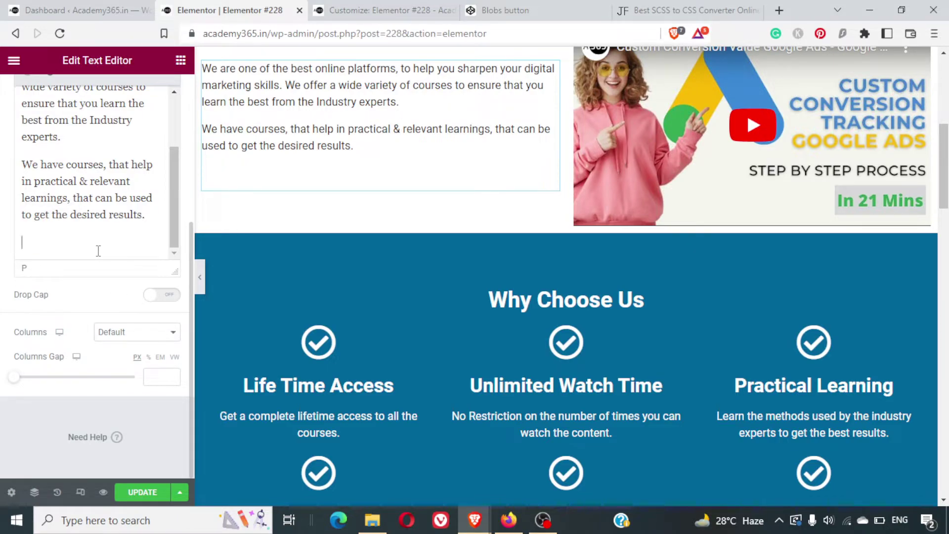
Select the Blobs pen's HTML from <div class="buttons"> through the closing </button> tag.
left_click(505, 11)
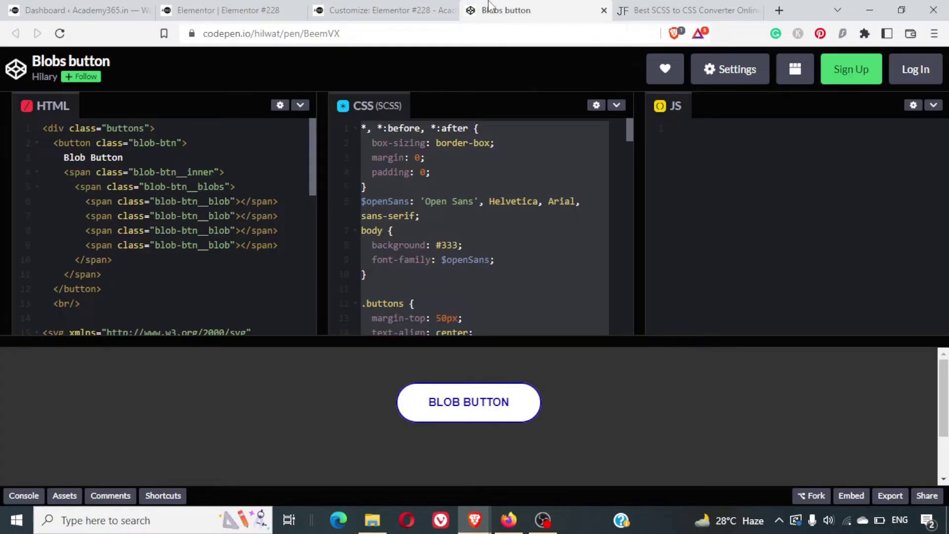
left_click_drag(130, 304, 53, 179)
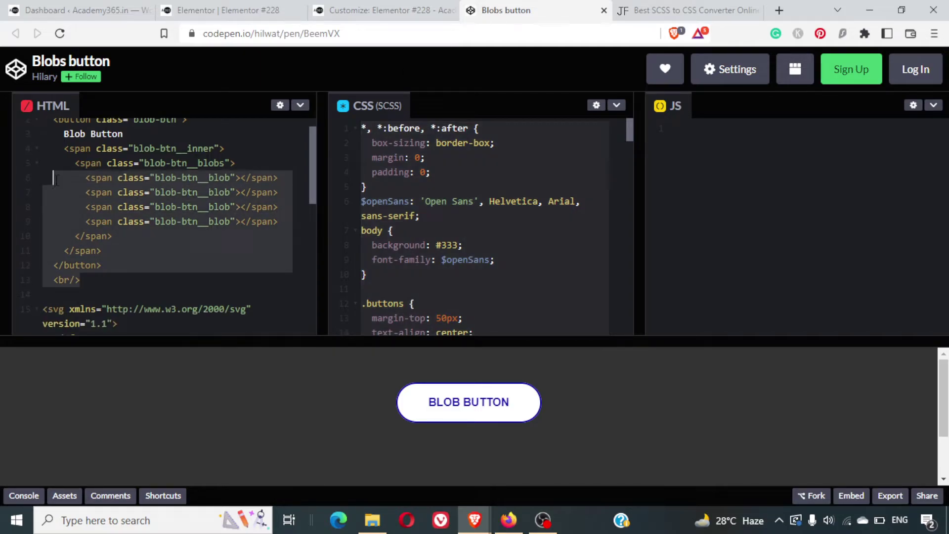
left_click(134, 233)
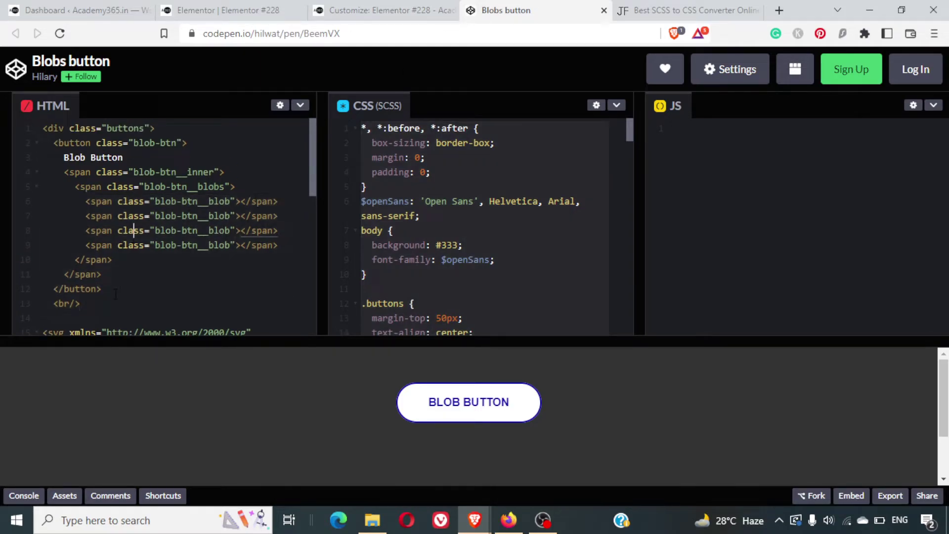
left_click(97, 281)
left_click_drag(97, 282, 32, 143)
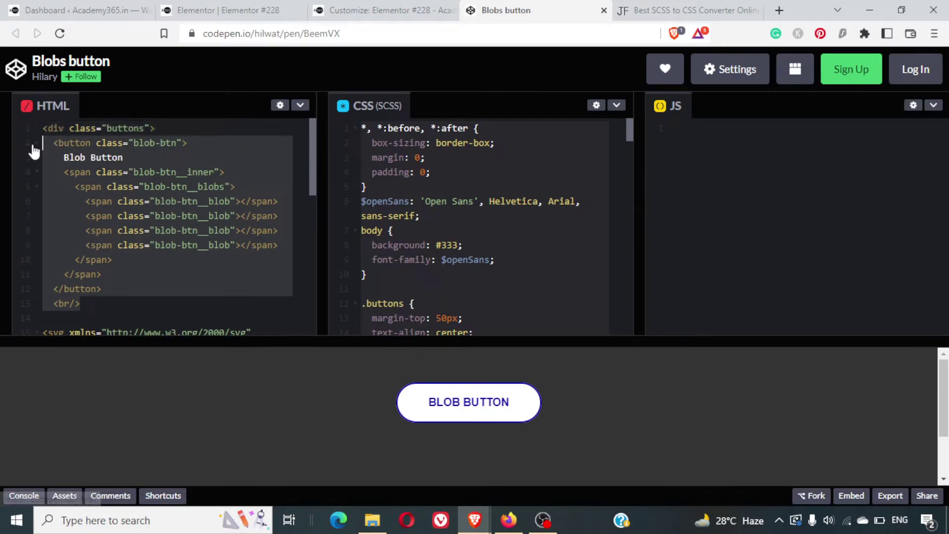
scroll(107, 236, "down", 5)
scroll(107, 236, "up", 5)
scroll(107, 236, "down", 3)
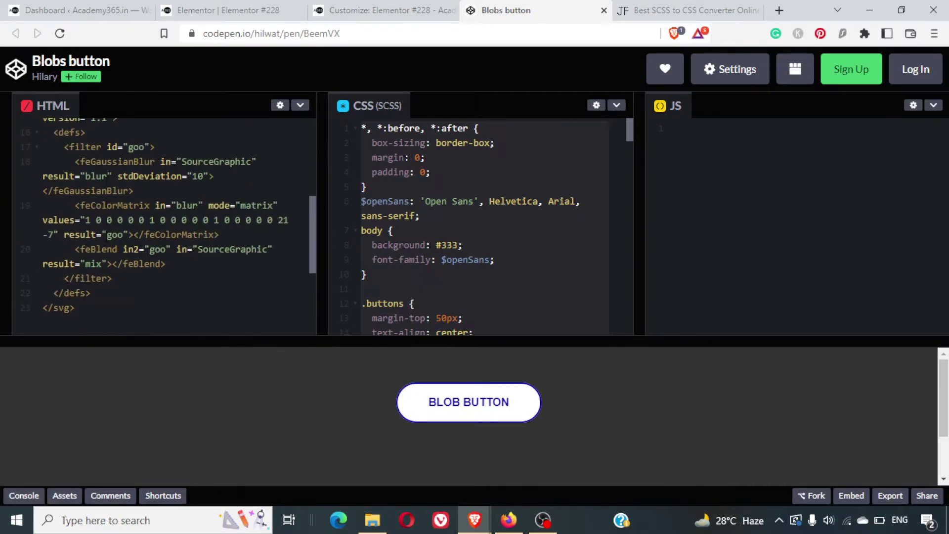
scroll(187, 255, "up", 2)
scroll(188, 255, "up", 1)
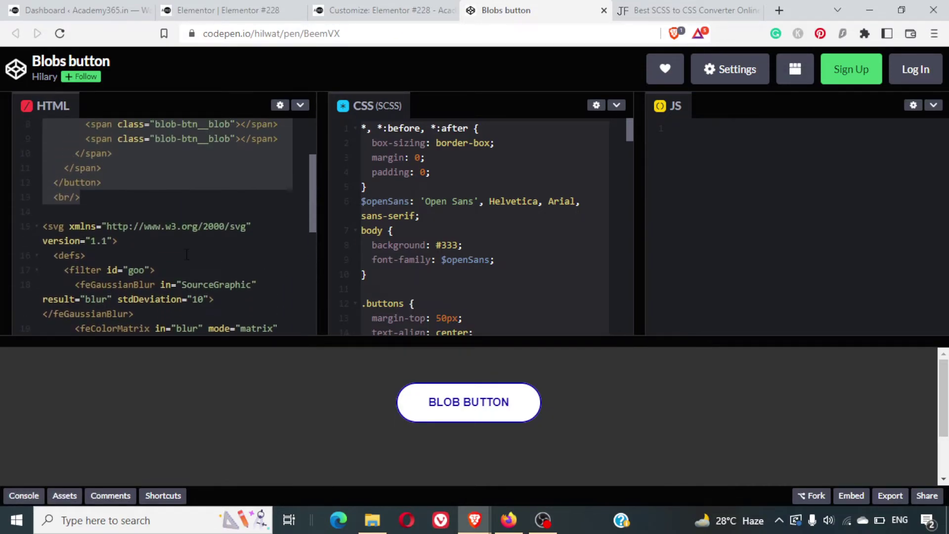
scroll(187, 254, "up", 2)
scroll(186, 255, "up", 1)
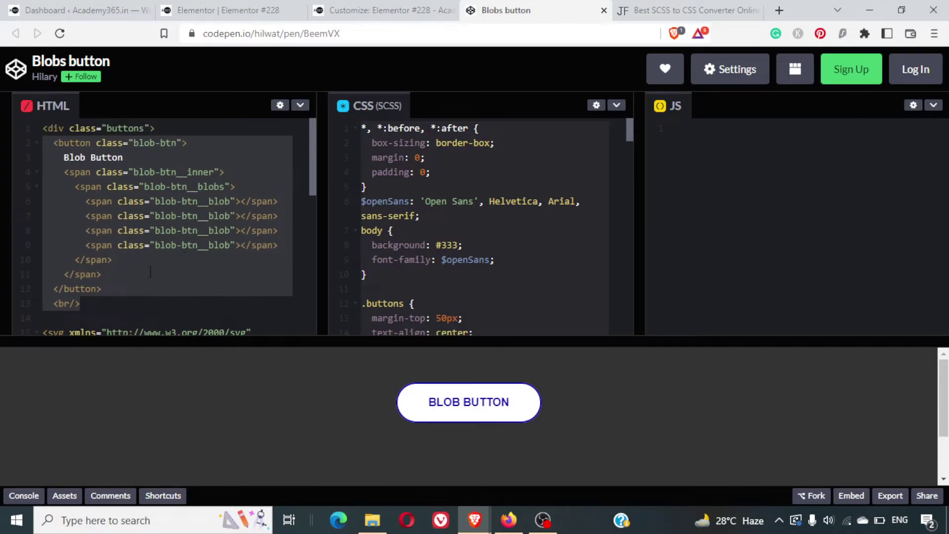
left_click(107, 276)
left_click(102, 274)
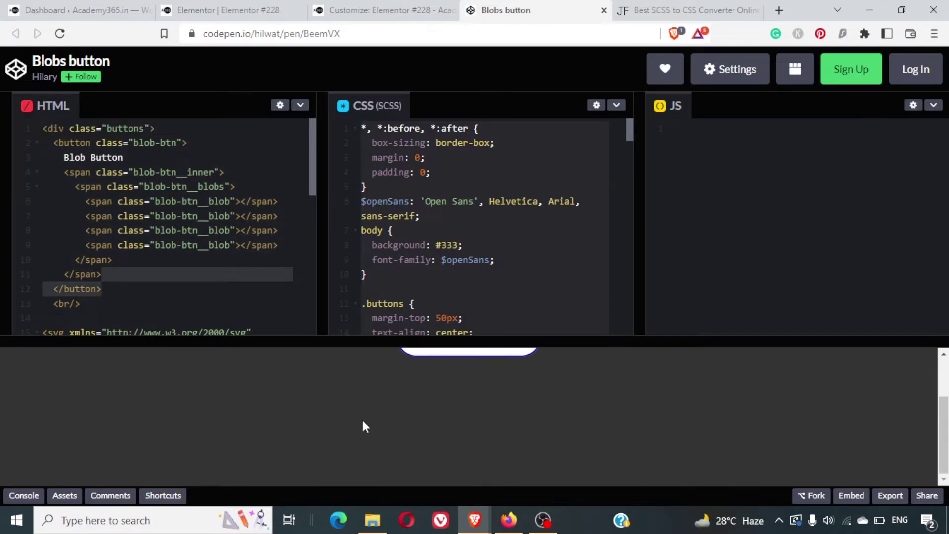
left_click(112, 274)
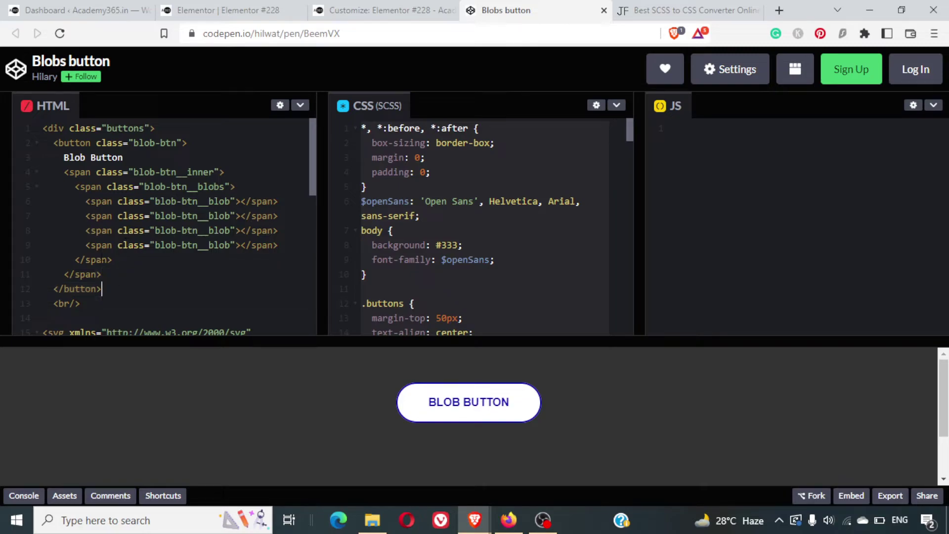
left_click_drag(101, 288, 80, 201)
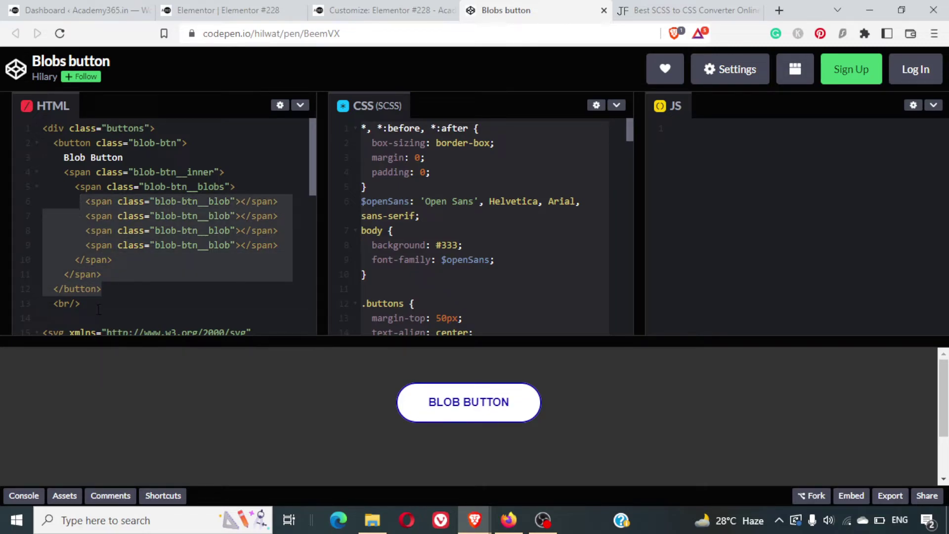
left_click_drag(102, 289, 52, 143)
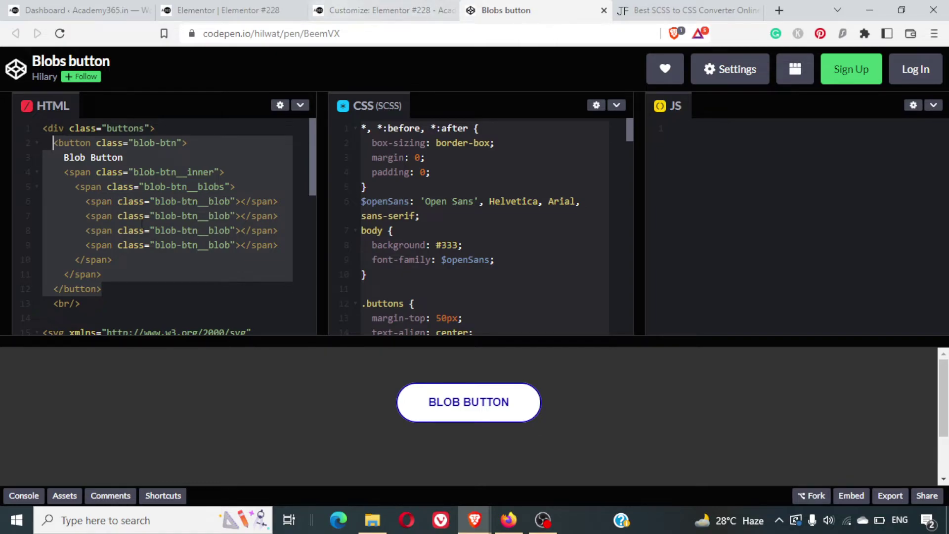
left_click(111, 281)
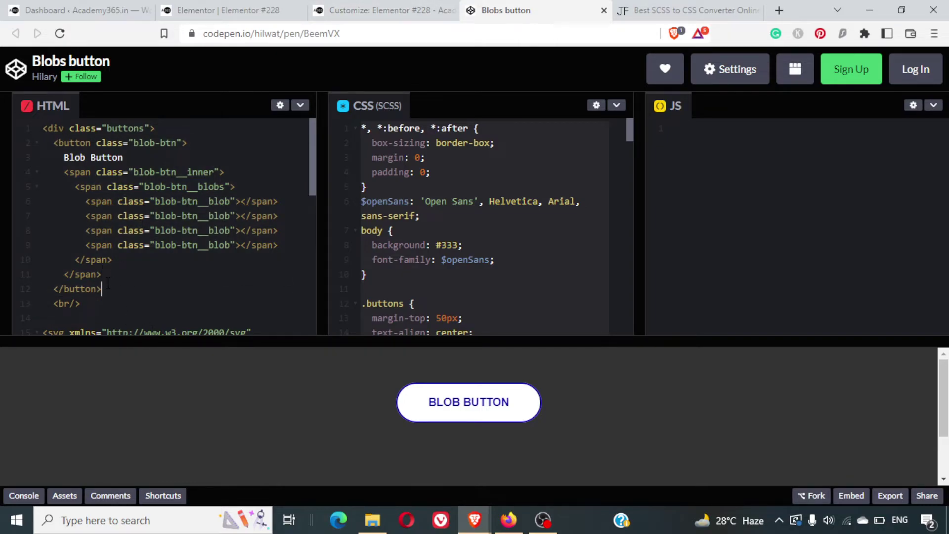
left_click_drag(104, 289, 43, 127)
key("ctrl+c")
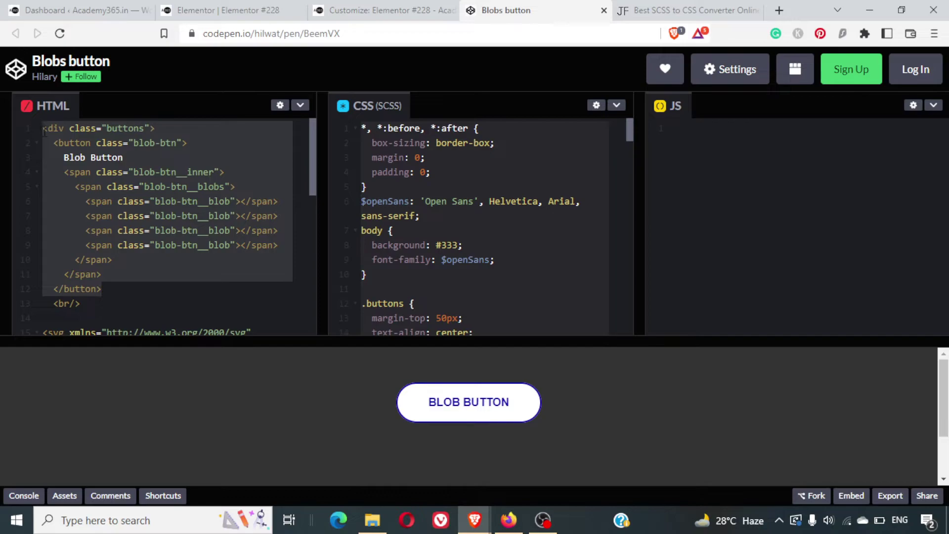
Replace the &nbsp; in the About Us widget's Text view with the Blob Button HTML and update.
left_click(230, 10)
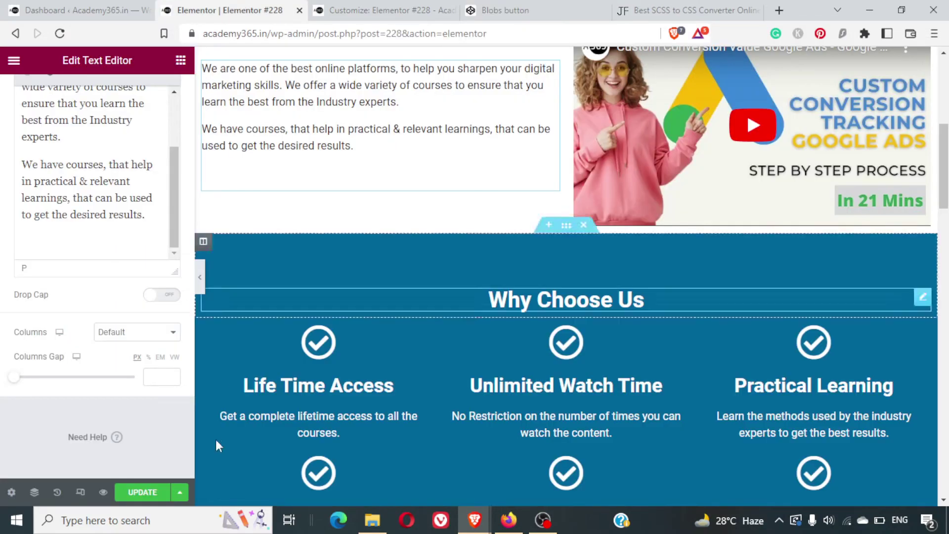
scroll(160, 208, "up", 2)
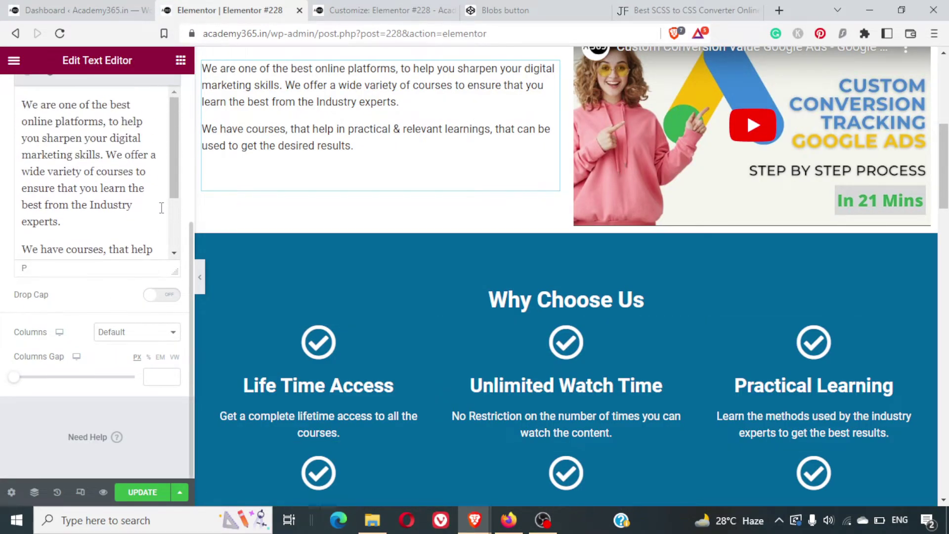
scroll(187, 221, "up", 3)
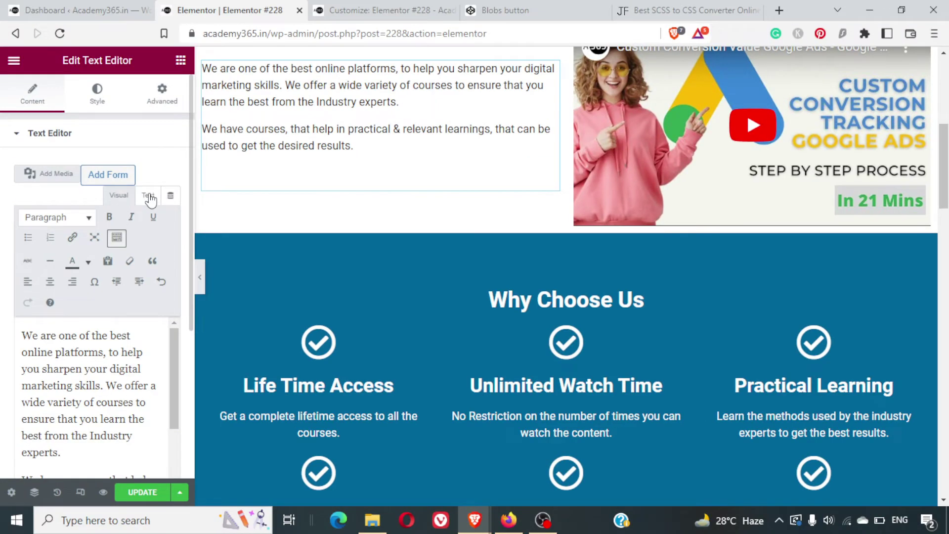
left_click(149, 197)
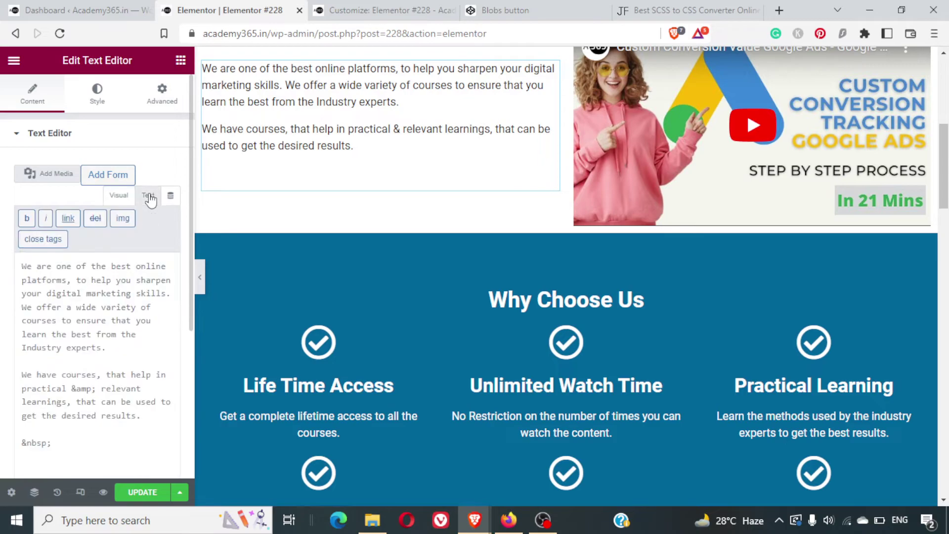
scroll(139, 326, "down", 3)
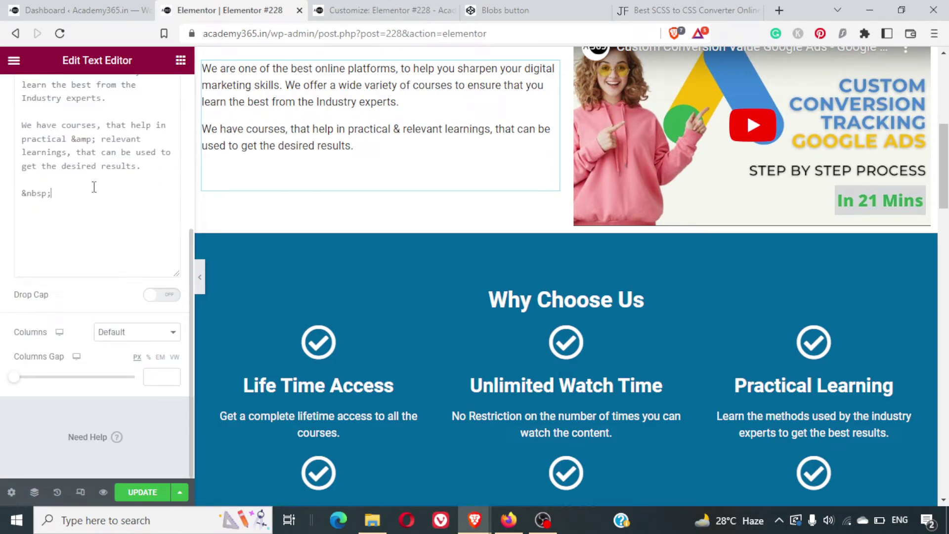
key("shift+Home")
key("ctrl+v")
key("Return")
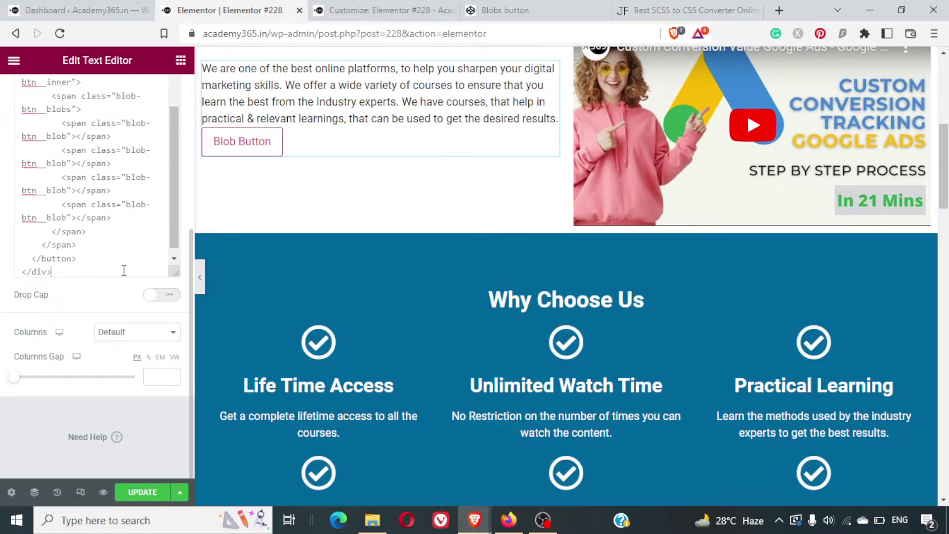
mouse_move(242, 141)
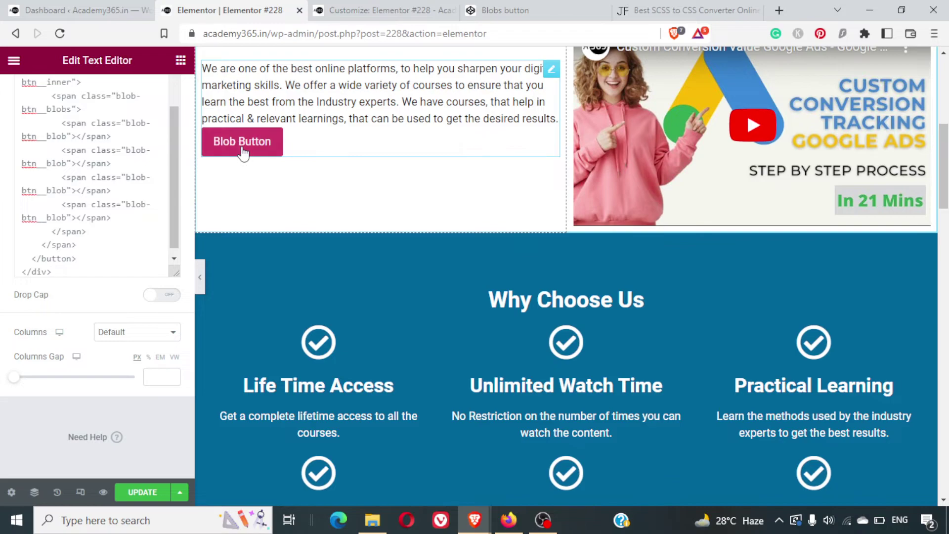
left_click(141, 494)
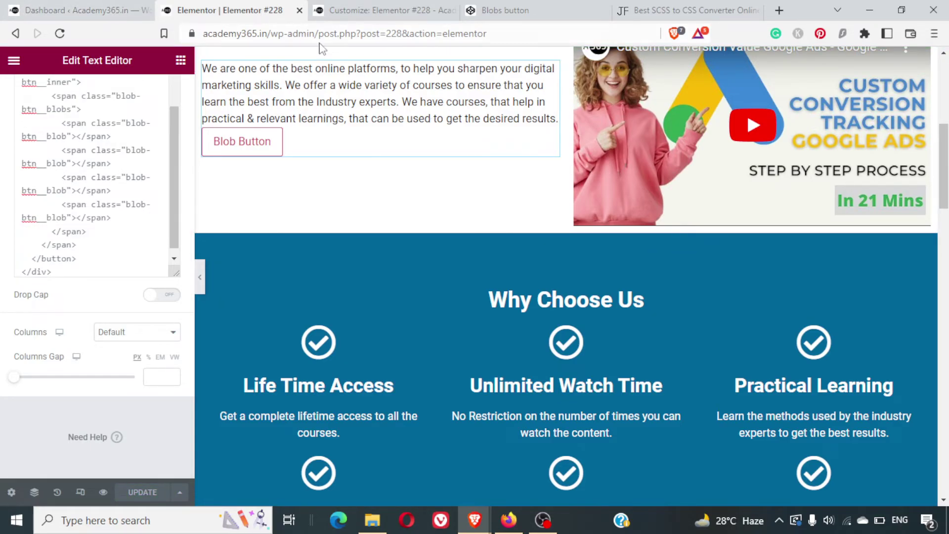
scroll(447, 265, "up", 5)
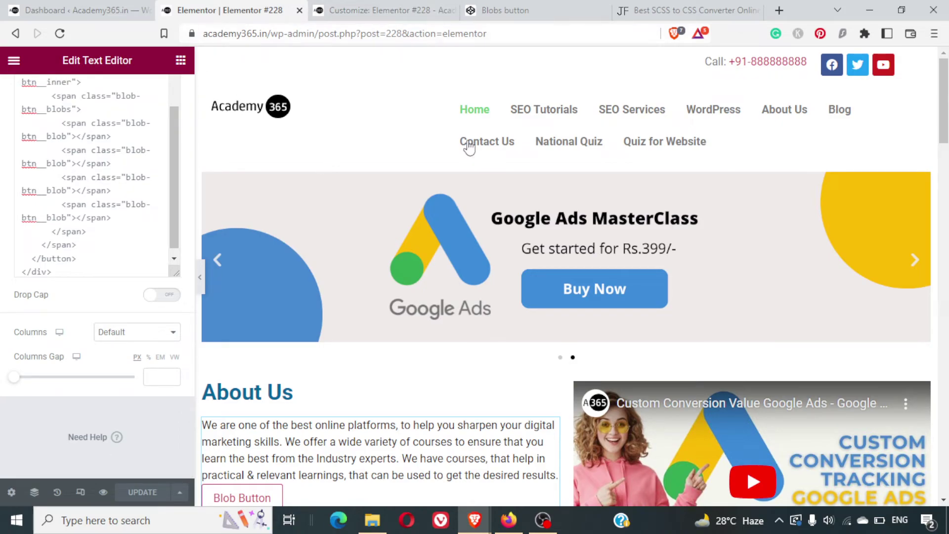
Open the Elementor editor's hamburger menu to reach the page preview option.
left_click(13, 71)
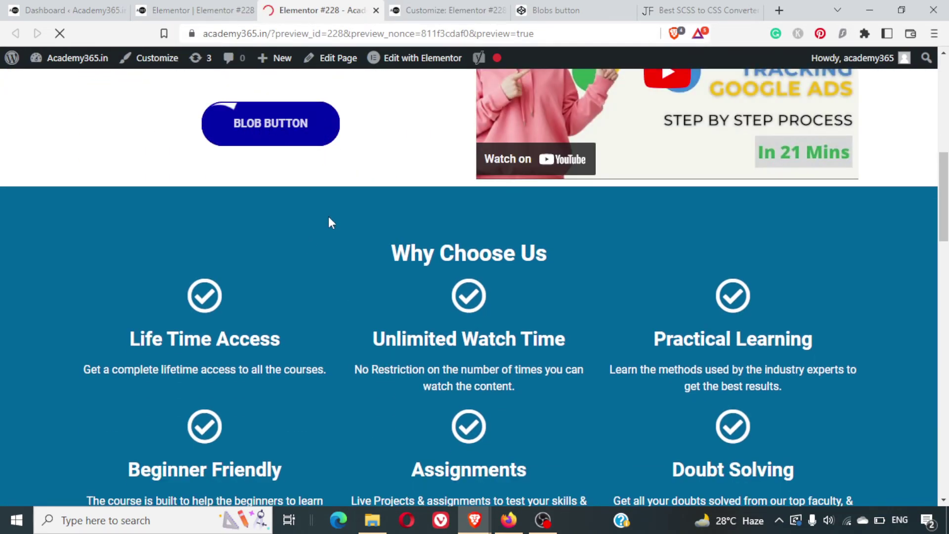
scroll(329, 216, "up", 3)
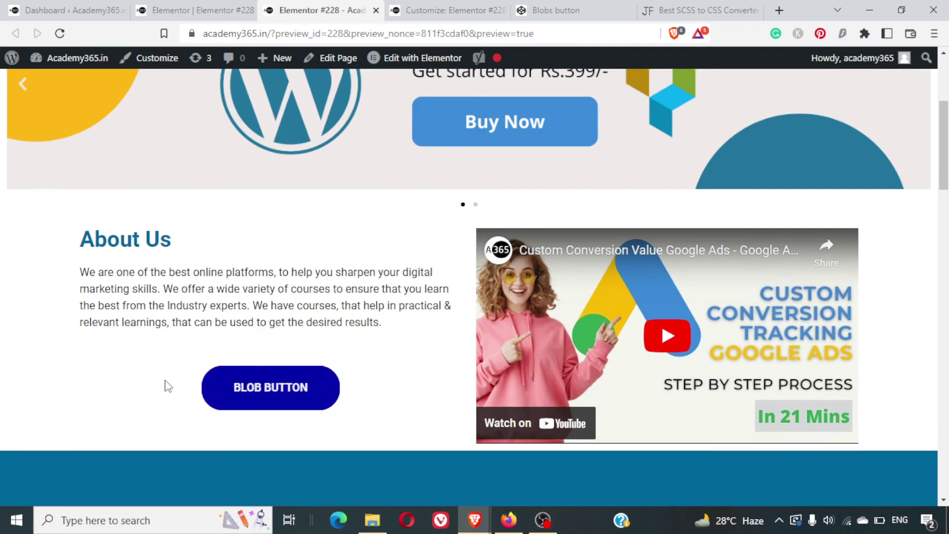